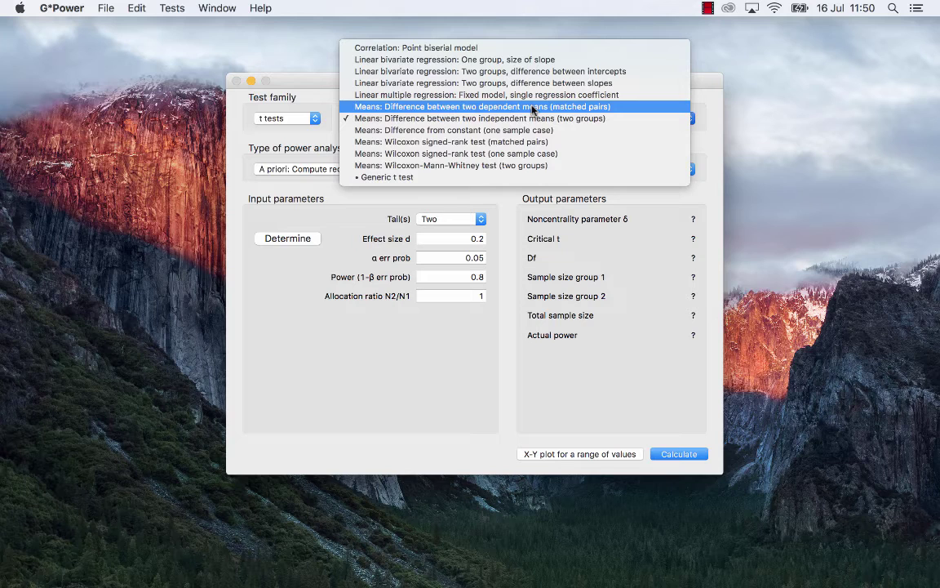
# Step: Set the matched-pairs t test to an a priori required-sample-size analysis with two tails
pyautogui.click(302, 169)
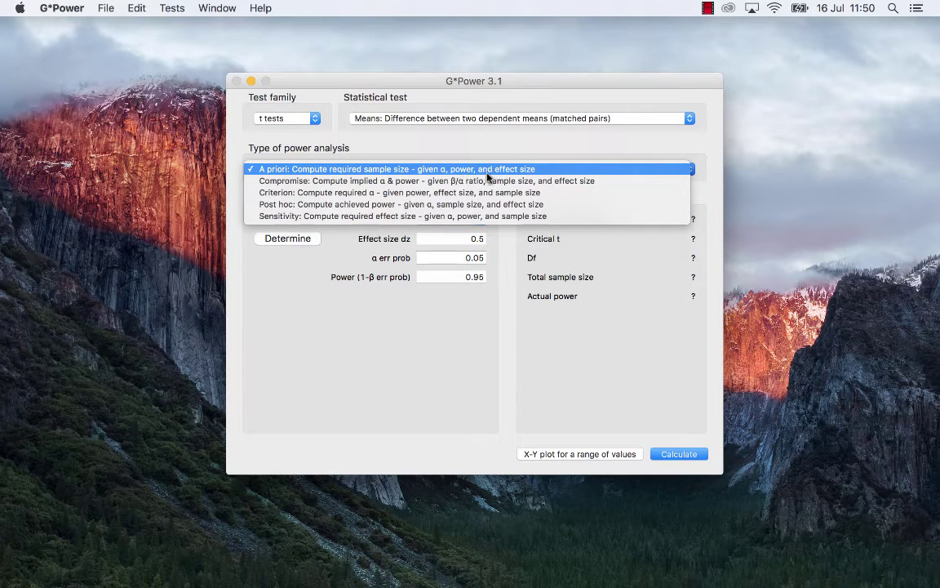
pyautogui.click(393, 172)
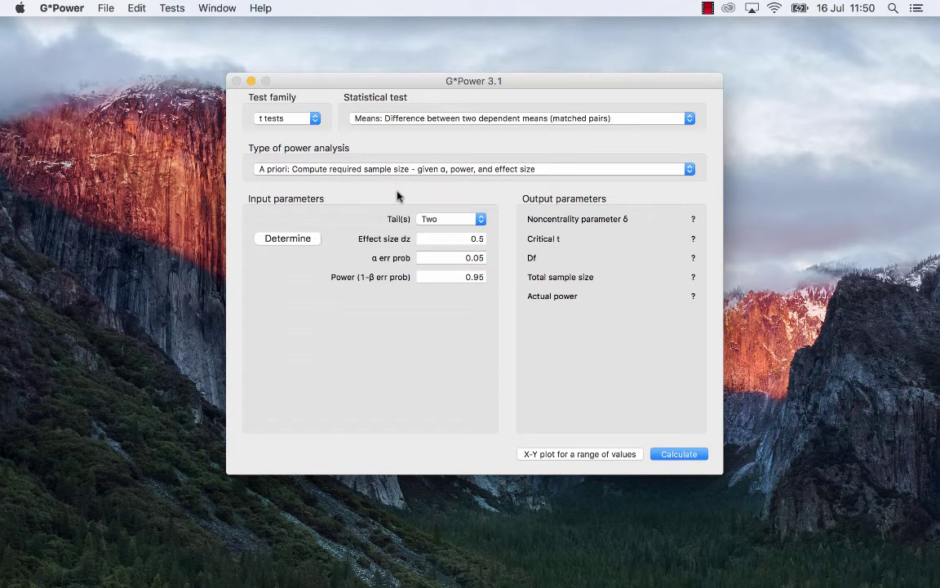
pyautogui.click(463, 226)
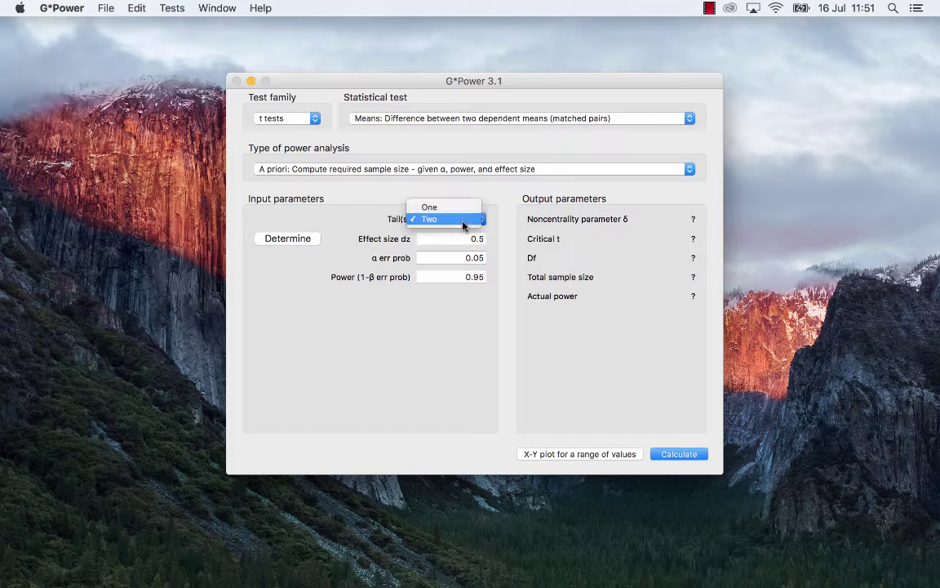
pyautogui.click(463, 225)
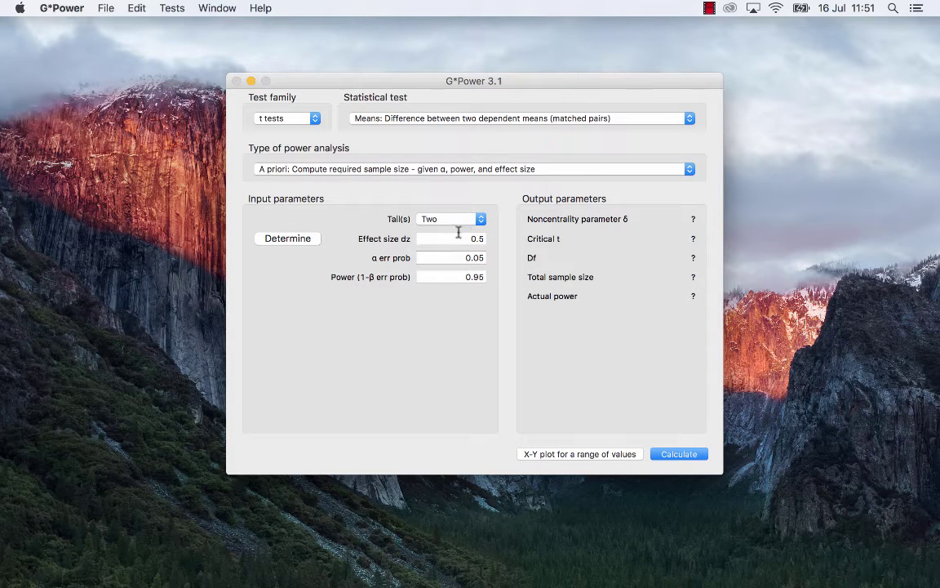
# Step: Calculate the required sample size for an effect size dz of 0.2 and a power of 0.80
pyautogui.click(484, 237)
pyautogui.press('Tab')
pyautogui.press('Tab')
pyautogui.press('Right')
pyautogui.press('BackSpace')
pyautogui.press('BackSpace')
pyautogui.write('80')
pyautogui.click(674, 451)
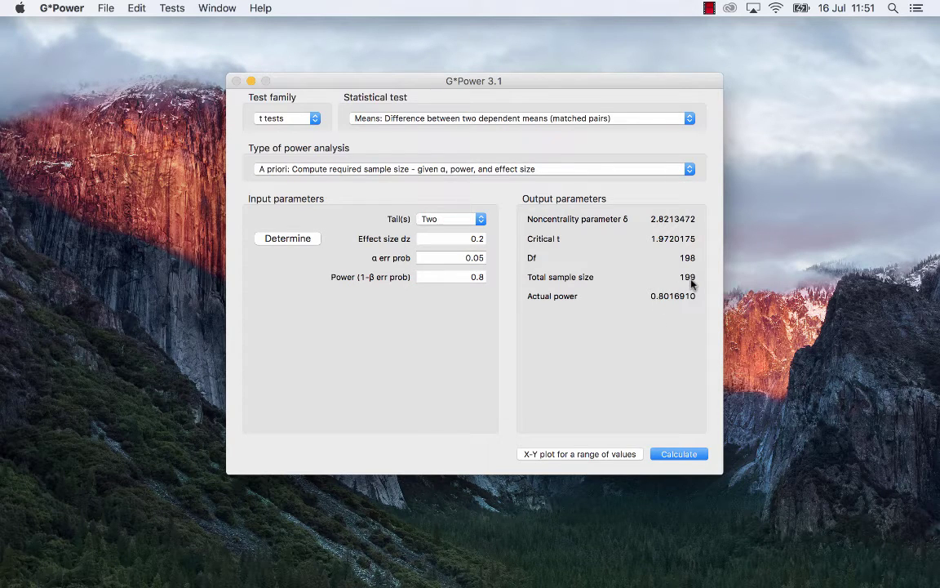
# Step: Recalculate the required sample size with power set to 0.6 and effect size dz at 0.2
pyautogui.doubleClick(481, 239)
pyautogui.write('0.2')
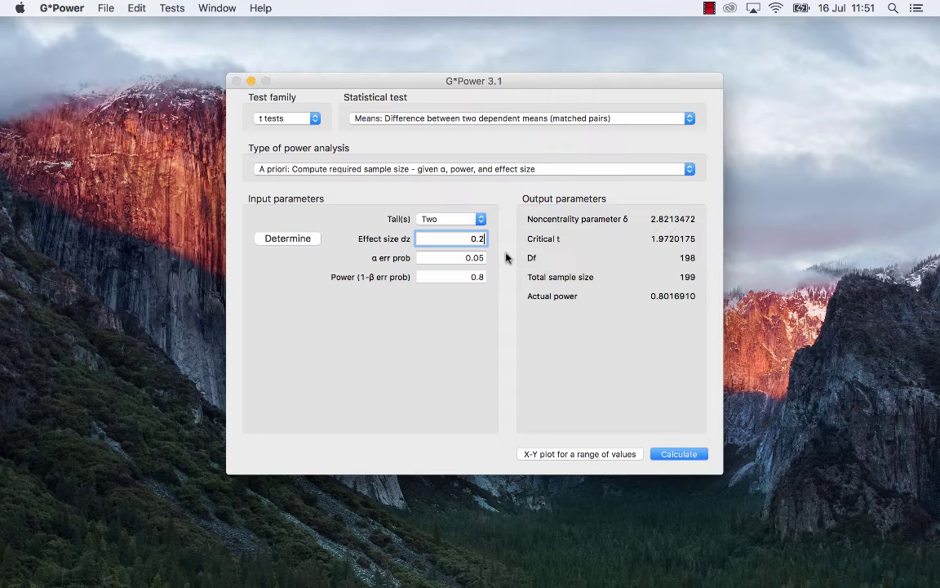
pyautogui.click(477, 277)
pyautogui.press('BackSpace')
pyautogui.write('6')
pyautogui.press('Return')
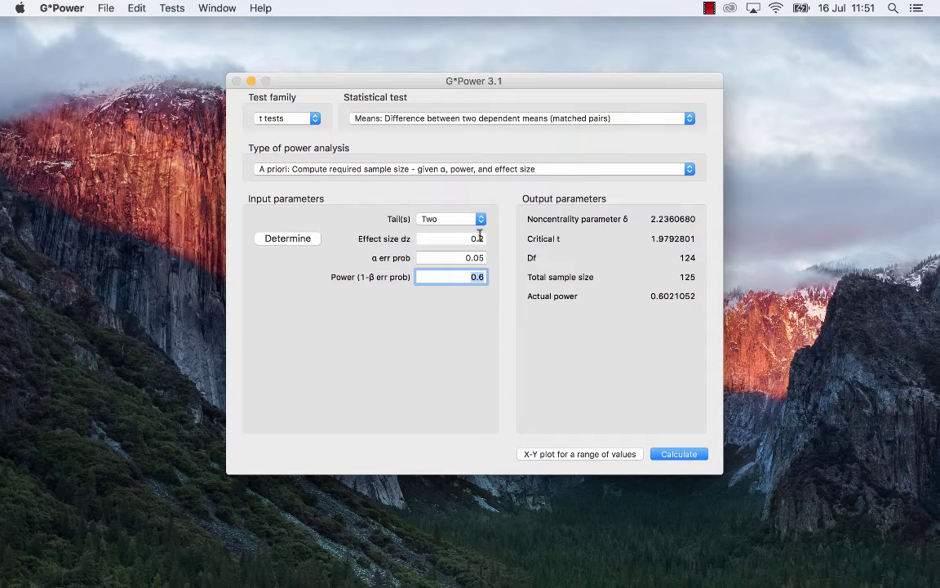
# Step: Set power to 0.8 and effect size dz to 0.5, and recalculate the required sample size
pyautogui.write('0.8')
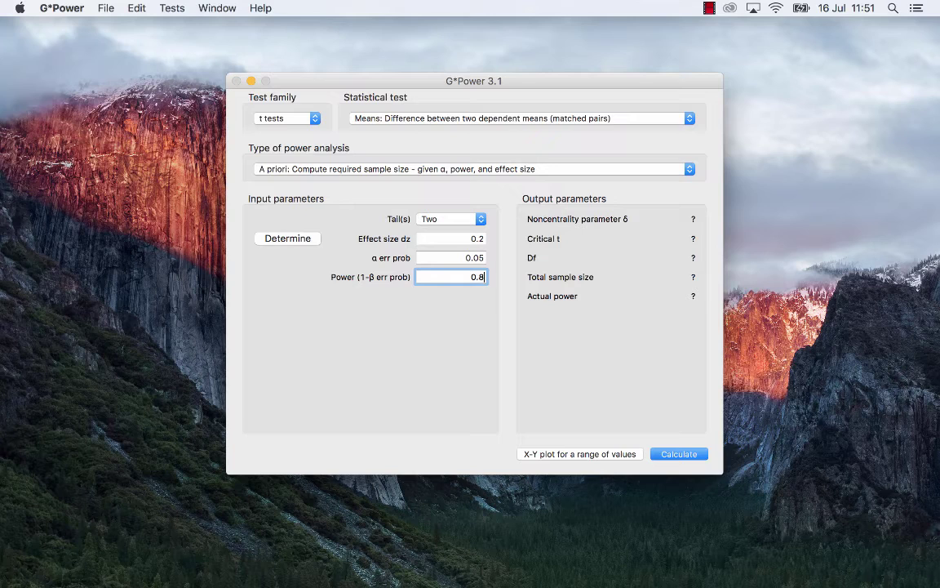
pyautogui.doubleClick(482, 238)
pyautogui.write('0.2')
pyautogui.press('BackSpace')
pyautogui.write('5')
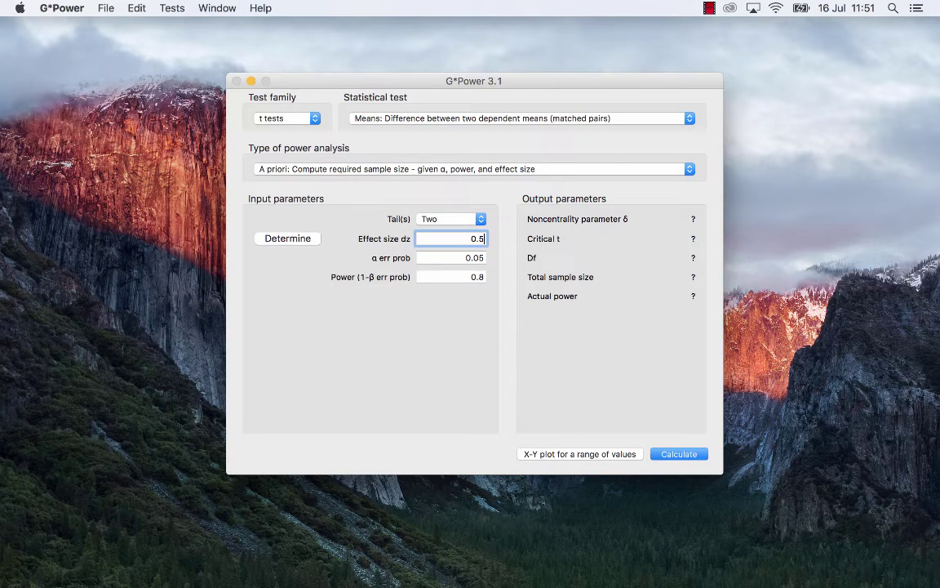
pyautogui.press('Return')
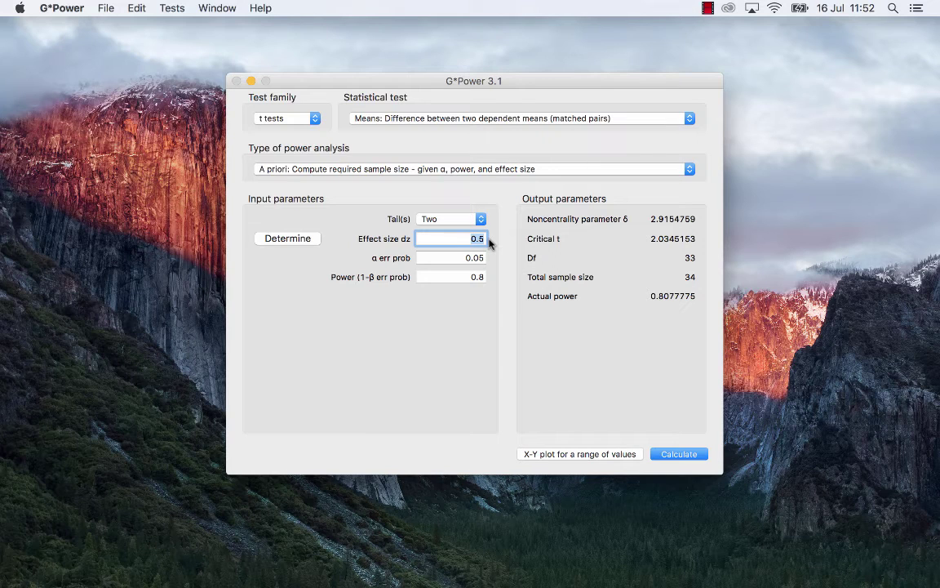
# Step: Draw the X-Y plot of total sample size as a function of power for an effect size dz of 0.5
pyautogui.write('0.5')
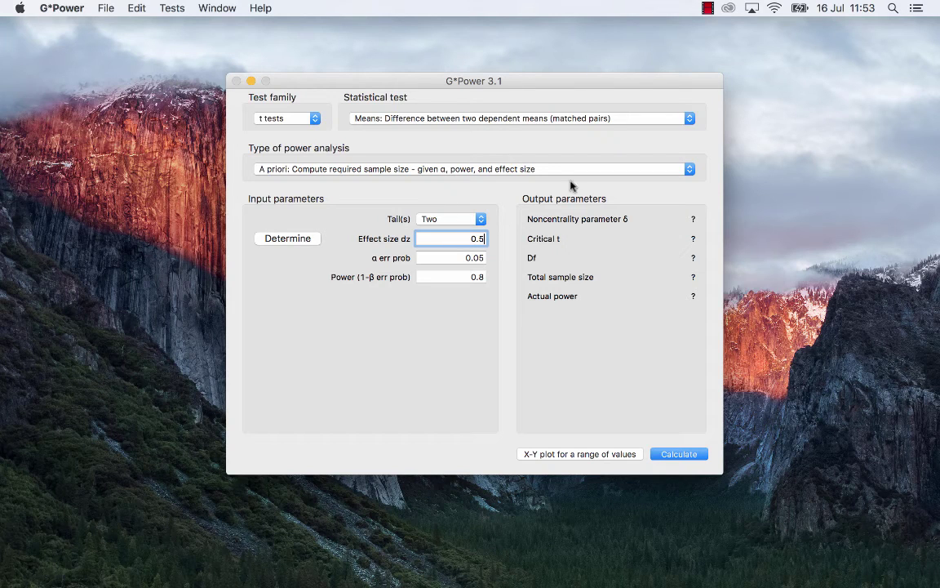
pyautogui.moveTo(469, 238); pyautogui.dragTo(488, 238)
pyautogui.click(485, 239)
pyautogui.click(576, 453)
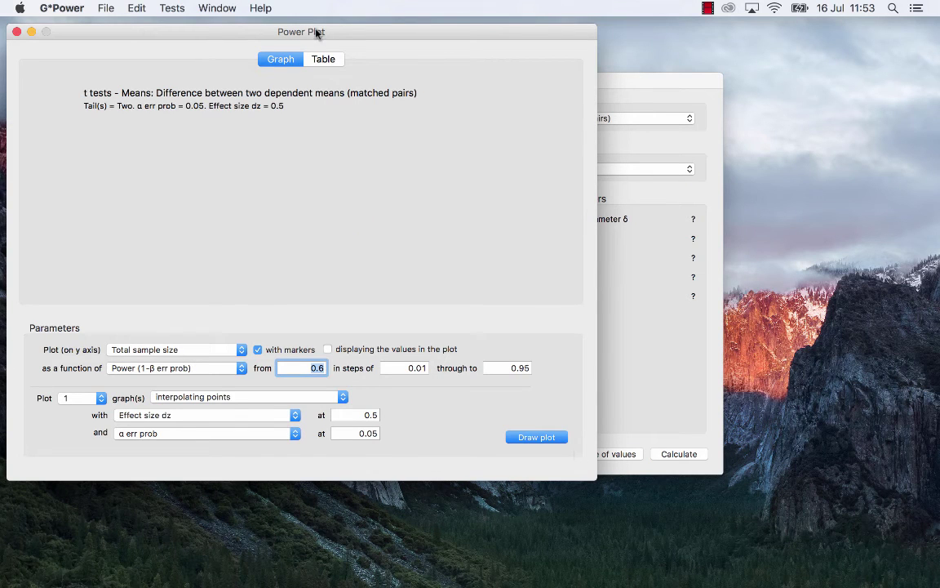
pyautogui.moveTo(315, 32); pyautogui.dragTo(356, 32)
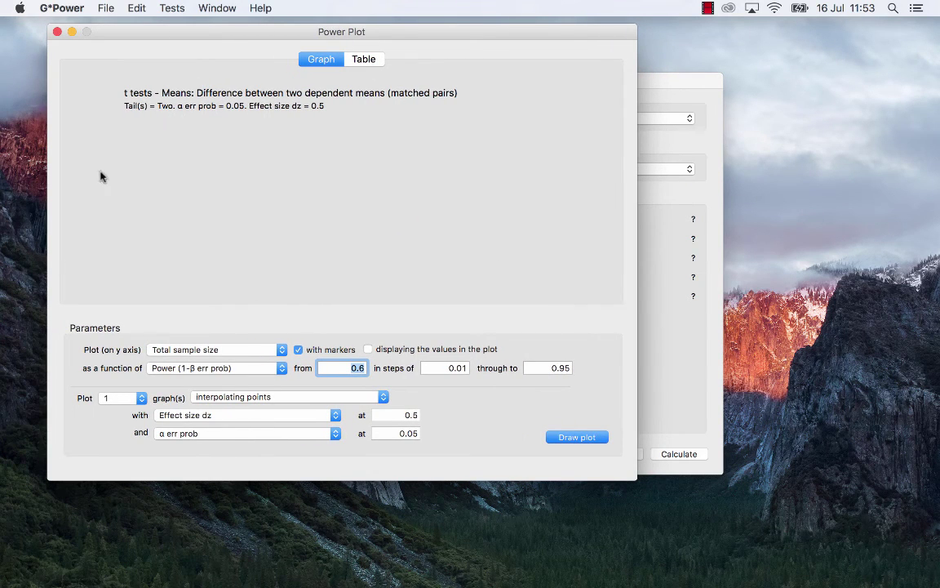
pyautogui.click(577, 438)
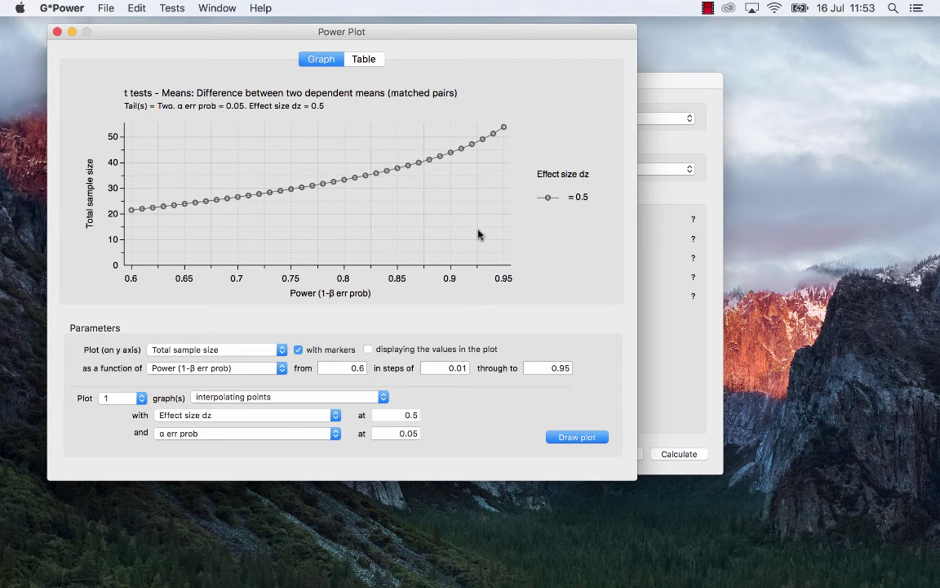
# Step: Set the plot's effect size dz to 0.2 and redraw the power curve
pyautogui.click(411, 414)
pyautogui.doubleClick(413, 415)
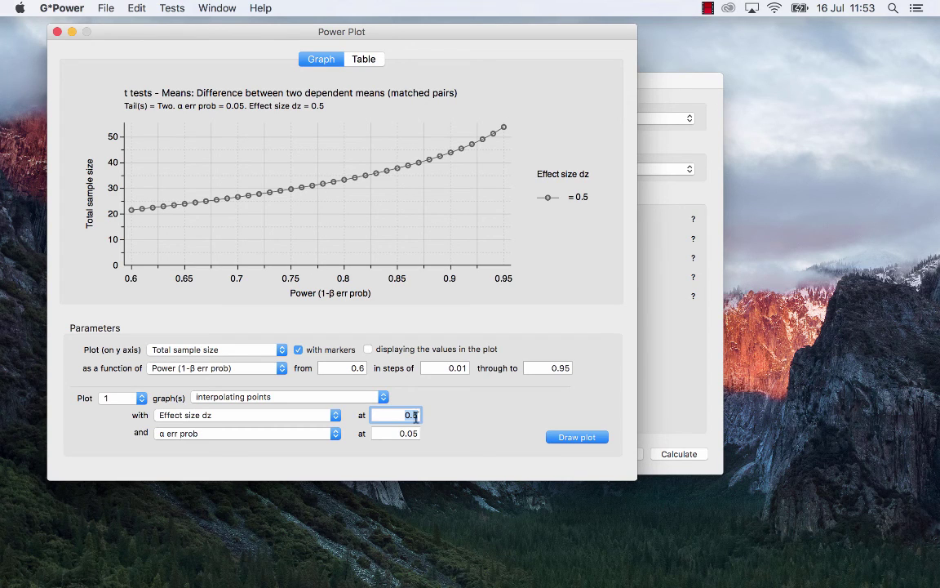
pyautogui.write('0.5')
pyautogui.press('BackSpace')
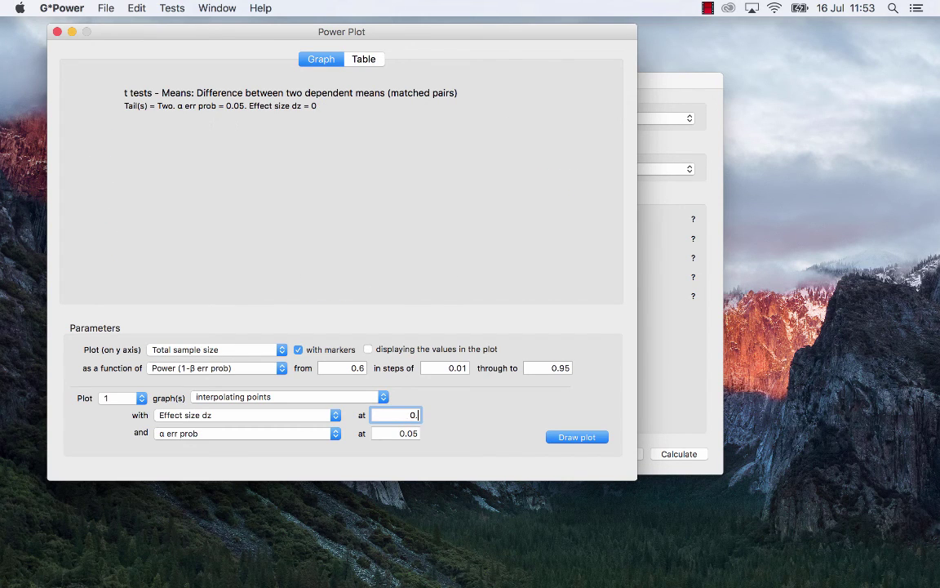
pyautogui.write('2')
pyautogui.press('Return')
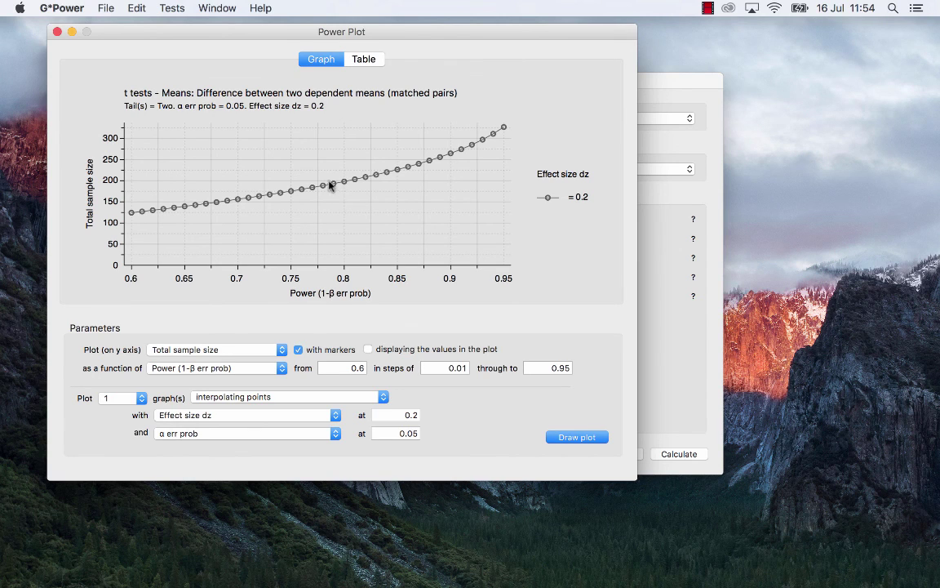
# Step: Set the plot's effect size dz to 0.5 and redraw the power curve
pyautogui.click(416, 414)
pyautogui.press('BackSpace')
pyautogui.write('5')
pyautogui.press('Return')
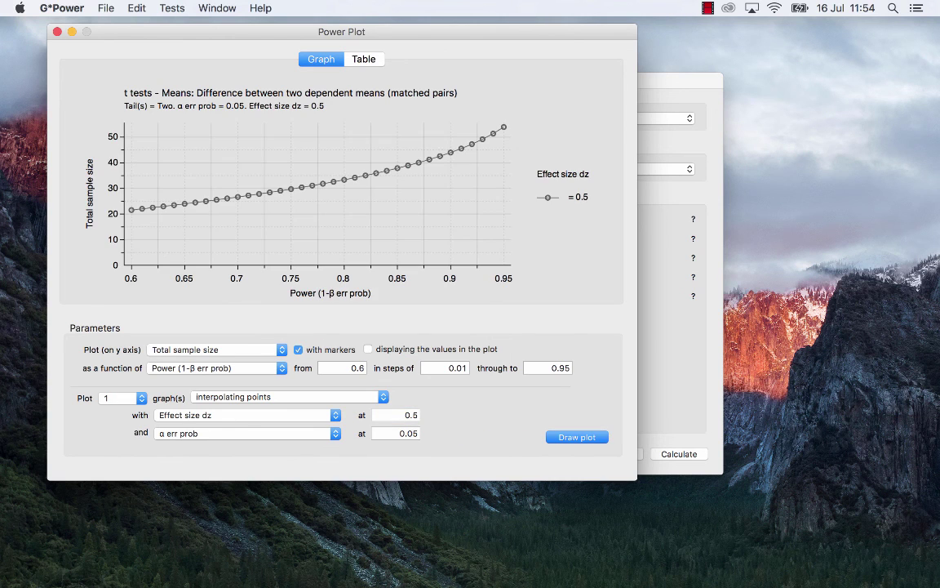